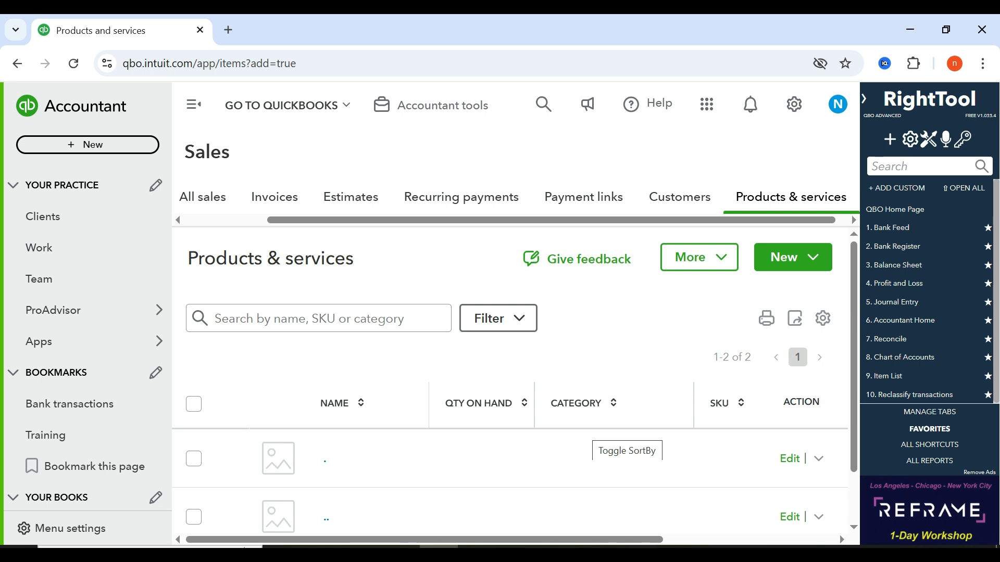
Start a new item from the Products & services list and name it Iphone 16
scroll(510, 386, "down", 1)
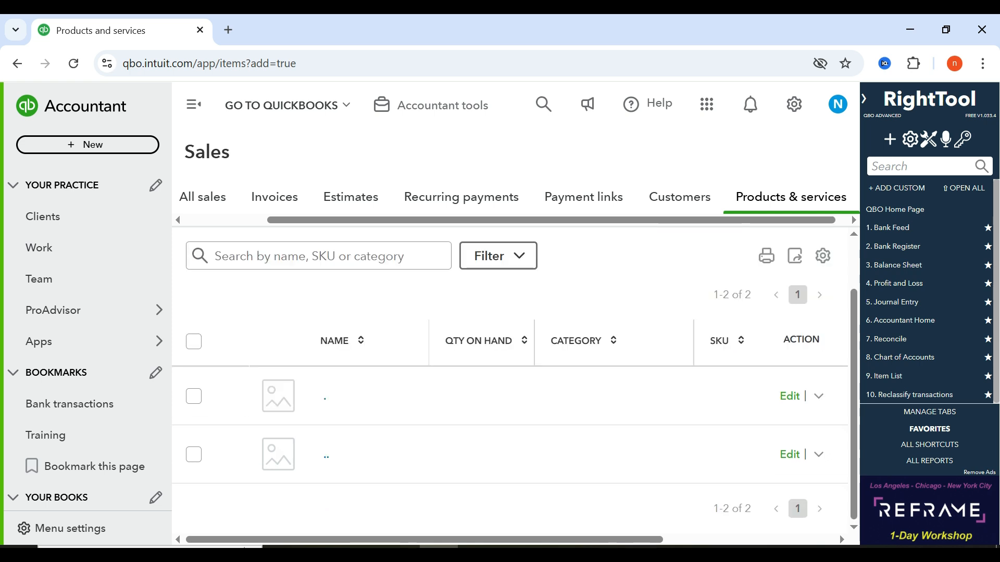
scroll(510, 386, "up", 1)
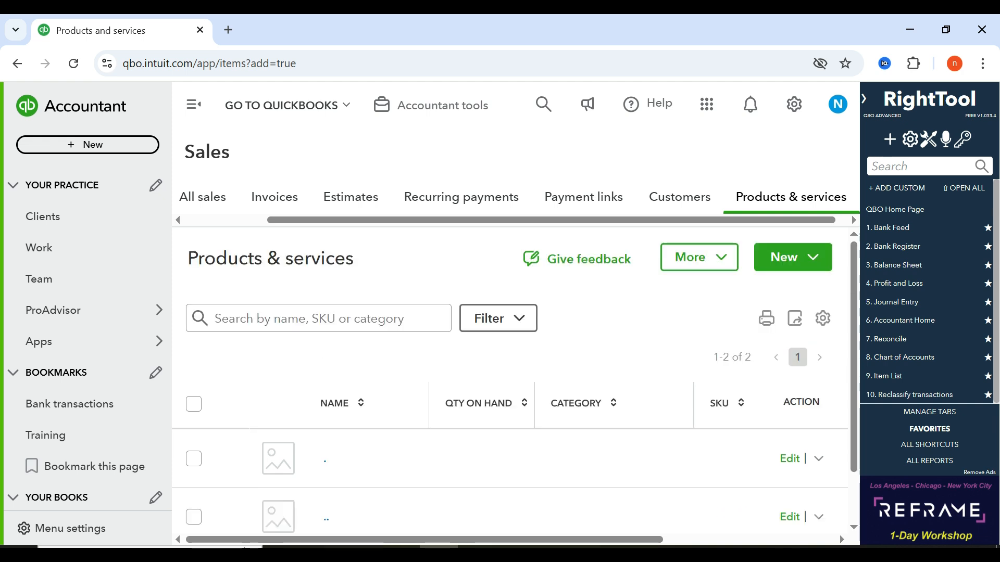
left_click(786, 258)
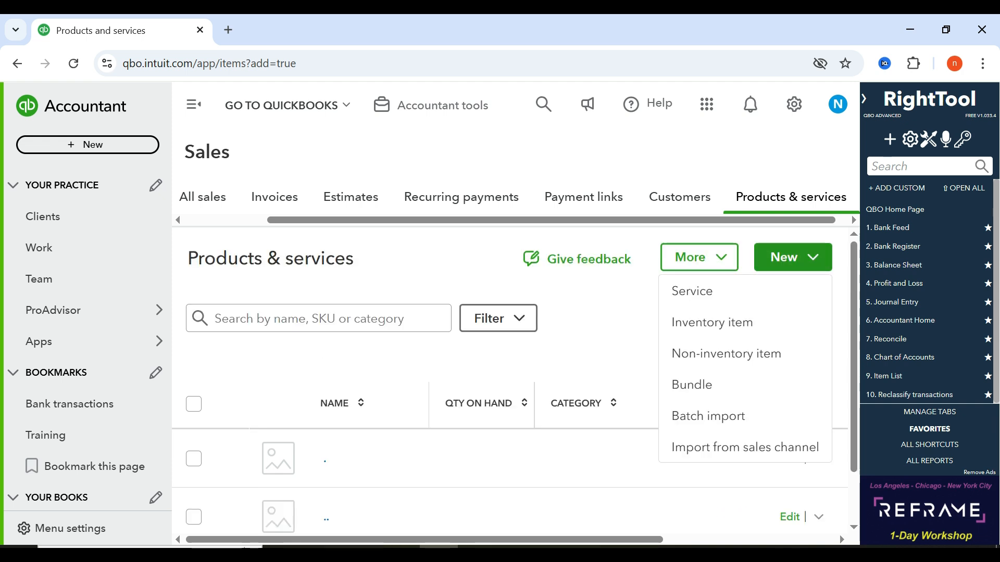
left_click(713, 322)
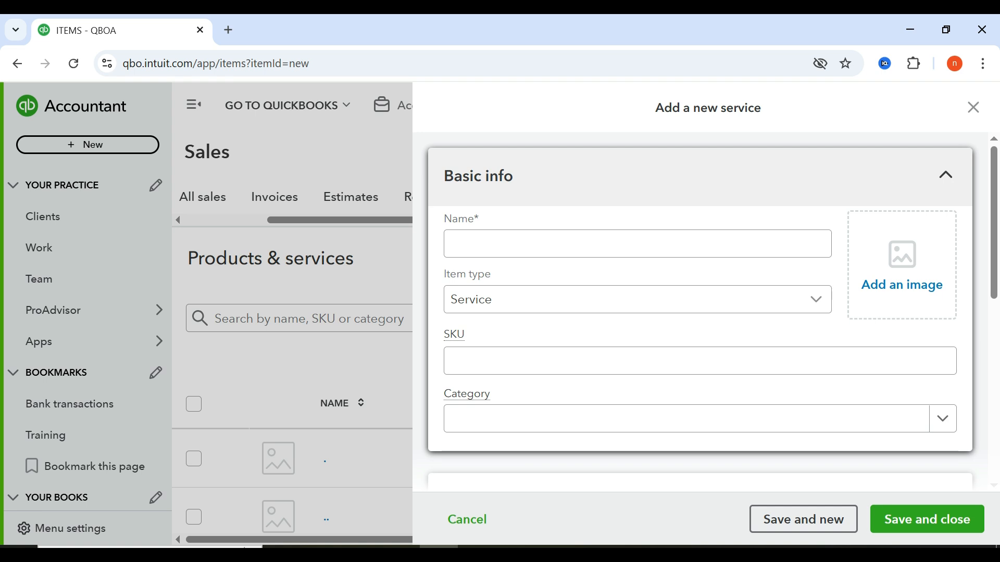
left_click(637, 244)
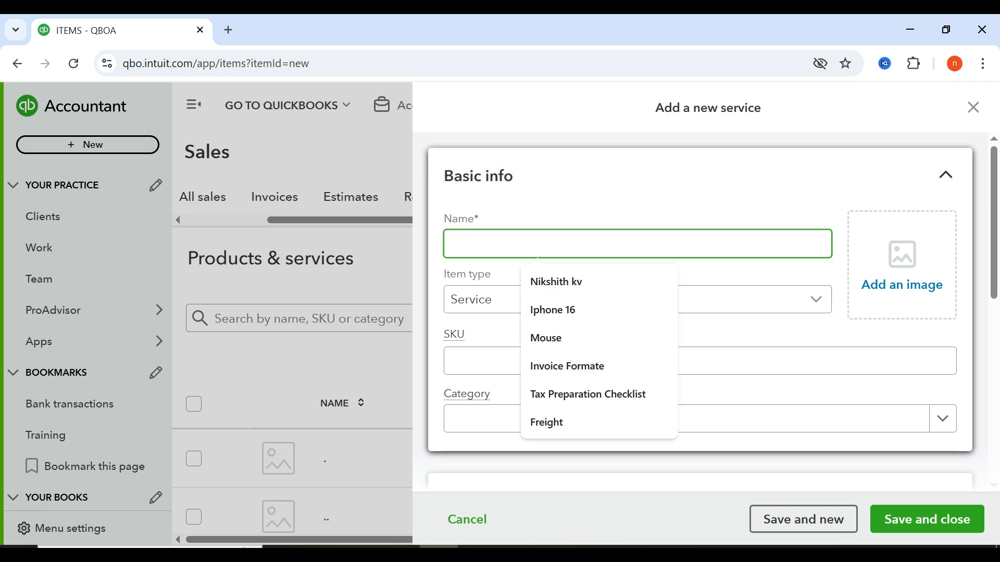
key("Down")
key("Down")
key("Return")
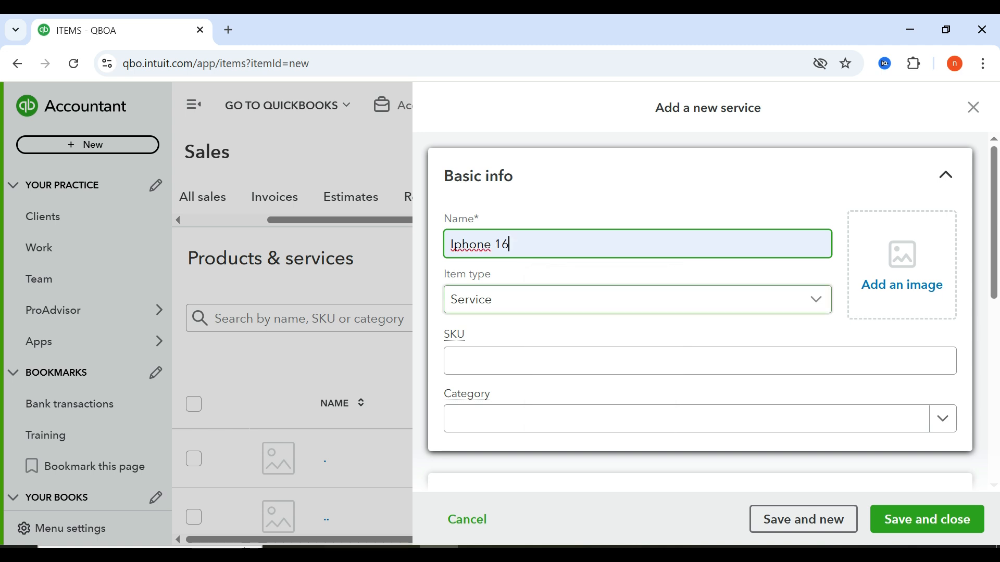
Change the Iphone 16 item type to Inventory item
left_click(637, 300)
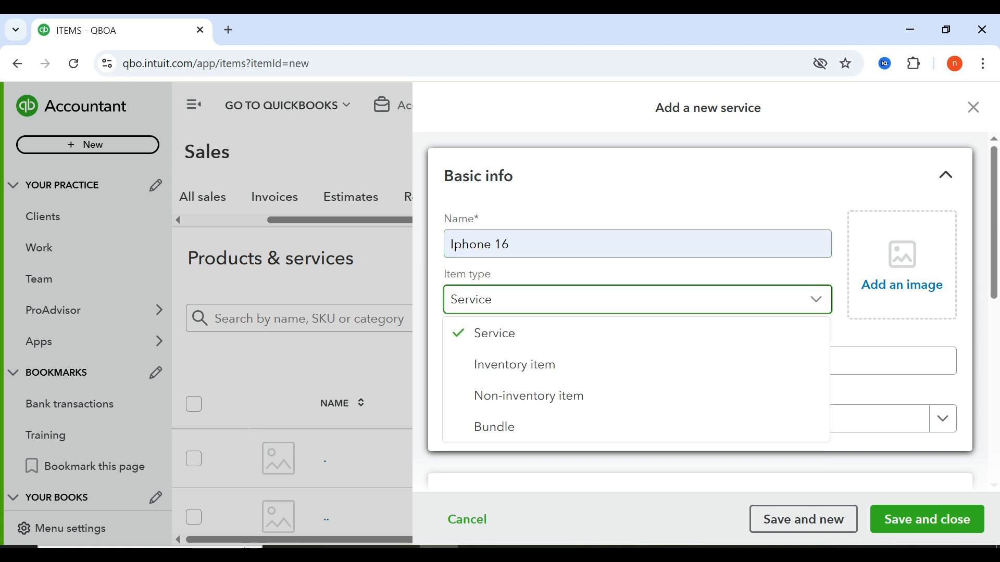
key("Down")
key("Return")
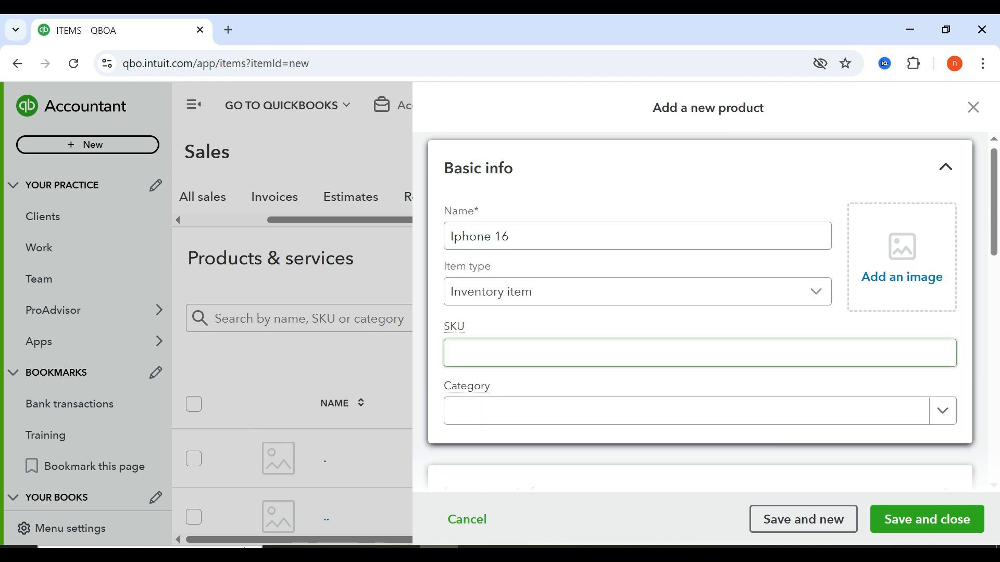
Assign the Iphone 16 item to the Mobile Phones sub-category of Apple
scroll(638, 353, "down", 1)
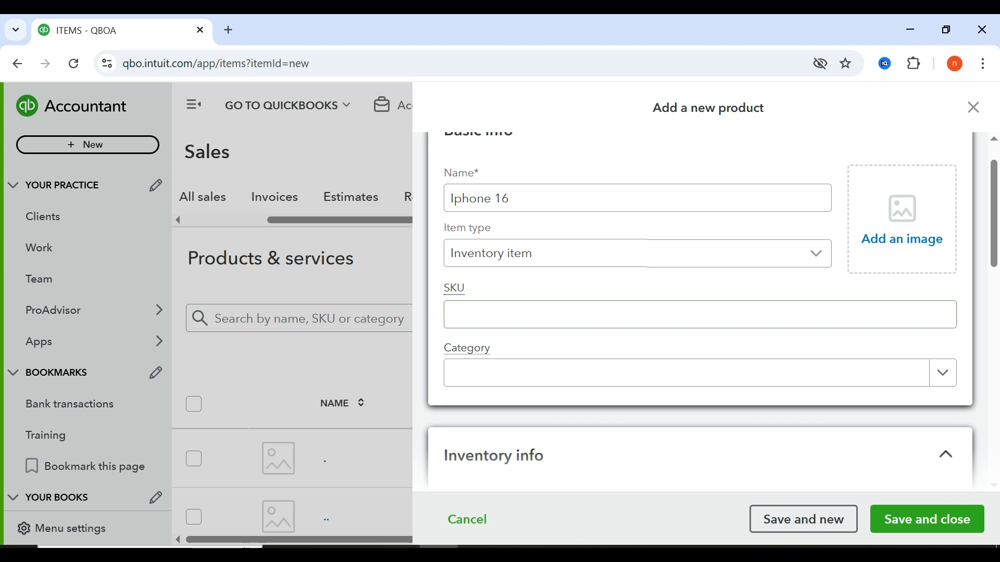
scroll(711, 299, "down", 1)
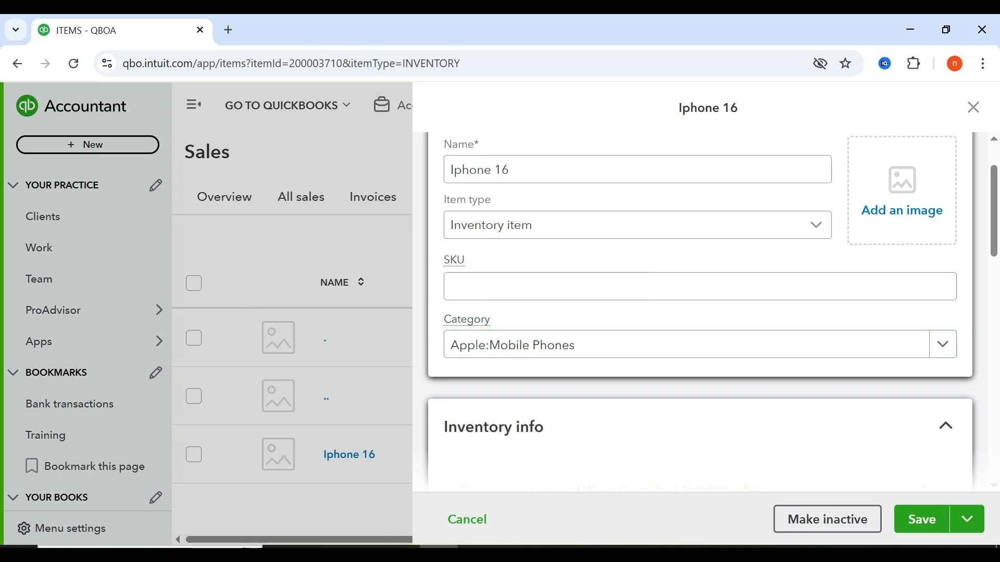
left_click(686, 344)
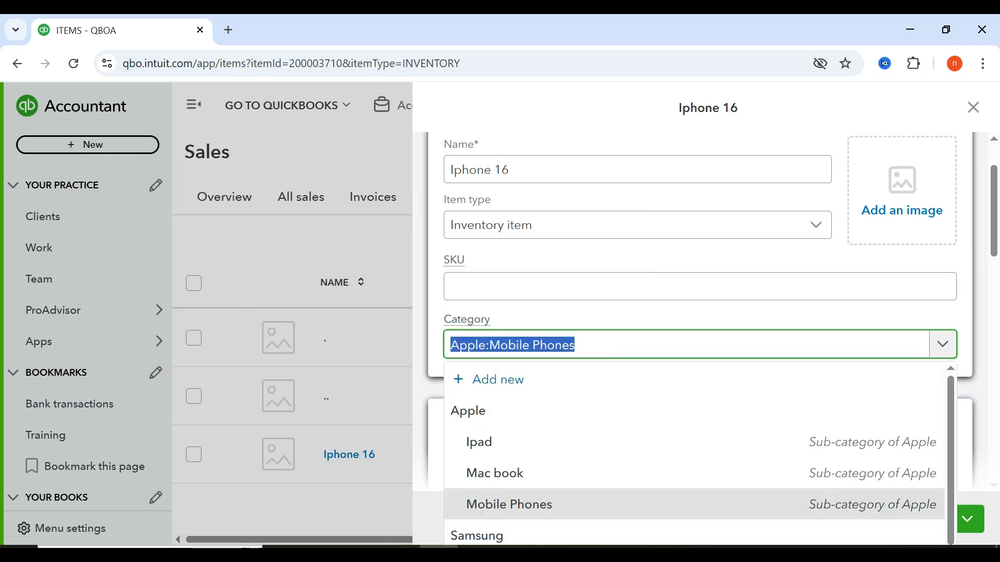
scroll(697, 338, "down", 1)
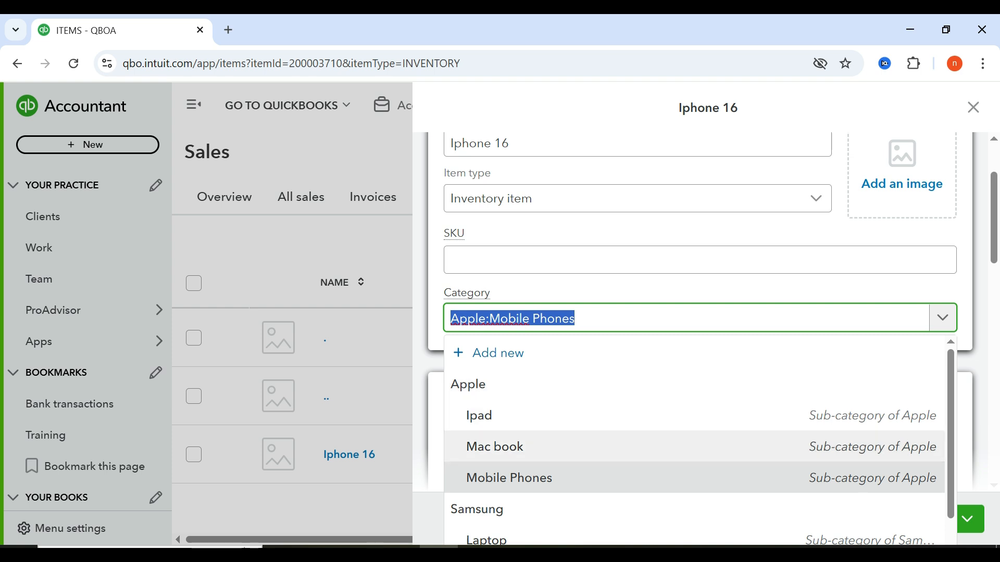
scroll(526, 485, "down", 1)
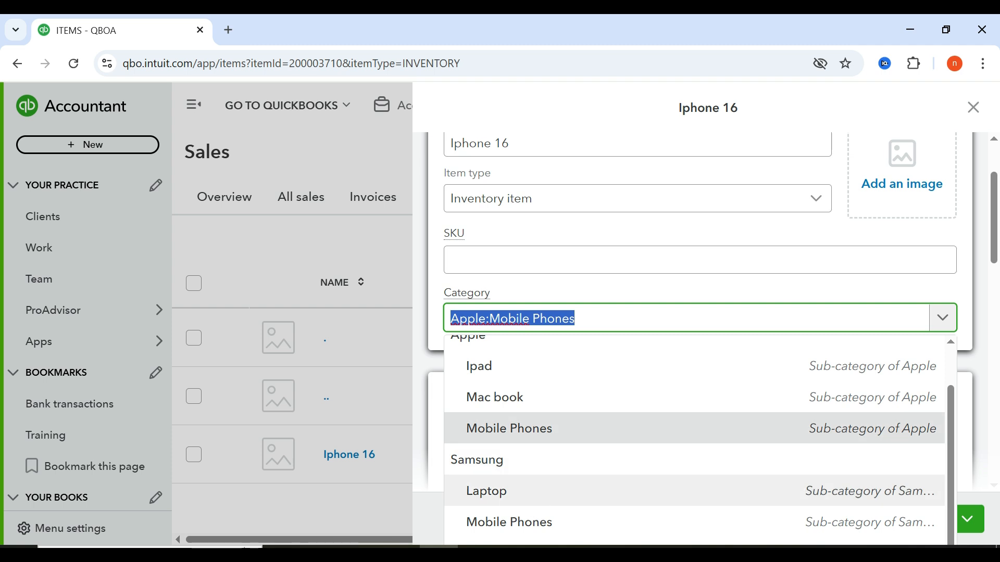
scroll(678, 443, "up", 1)
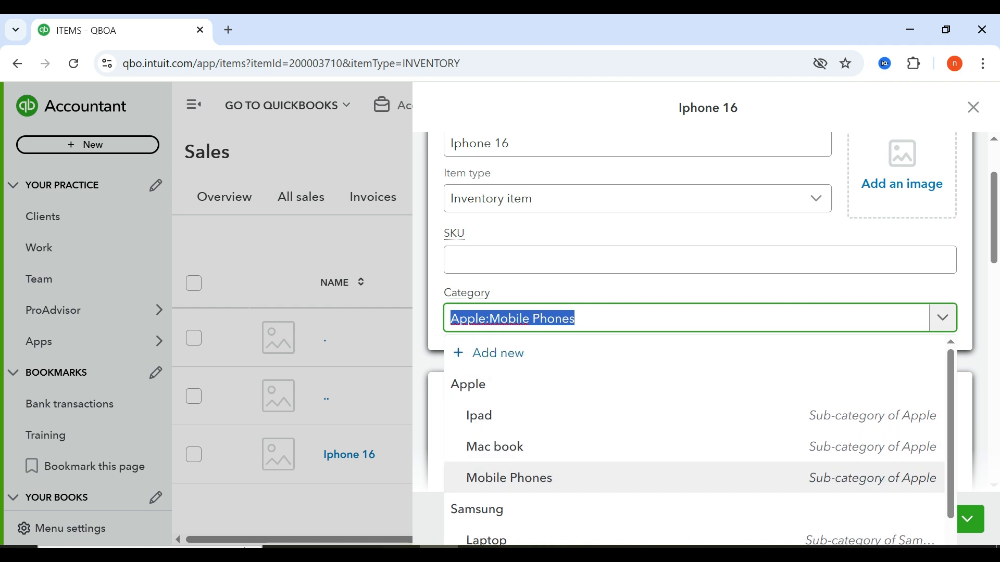
left_click(526, 476)
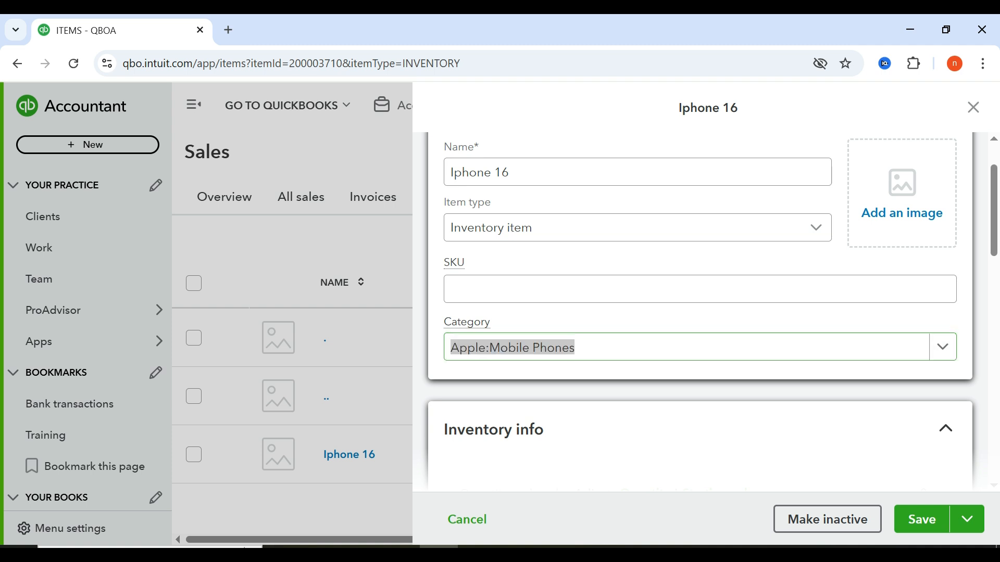
Set the initial quantity on hand to 0 with an as-of date of 05/26/2025
scroll(615, 401, "down", 1)
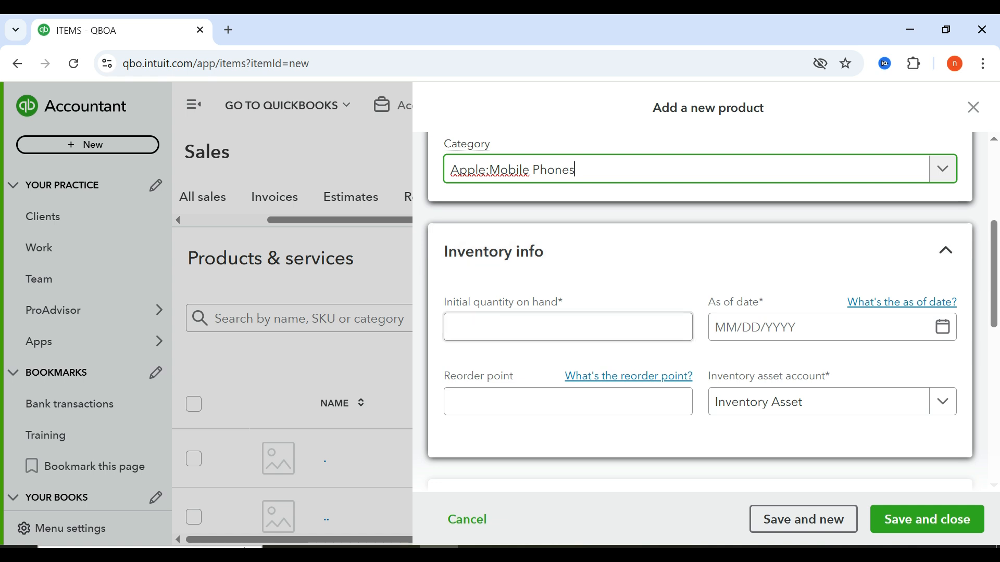
left_click(567, 327)
type("0")
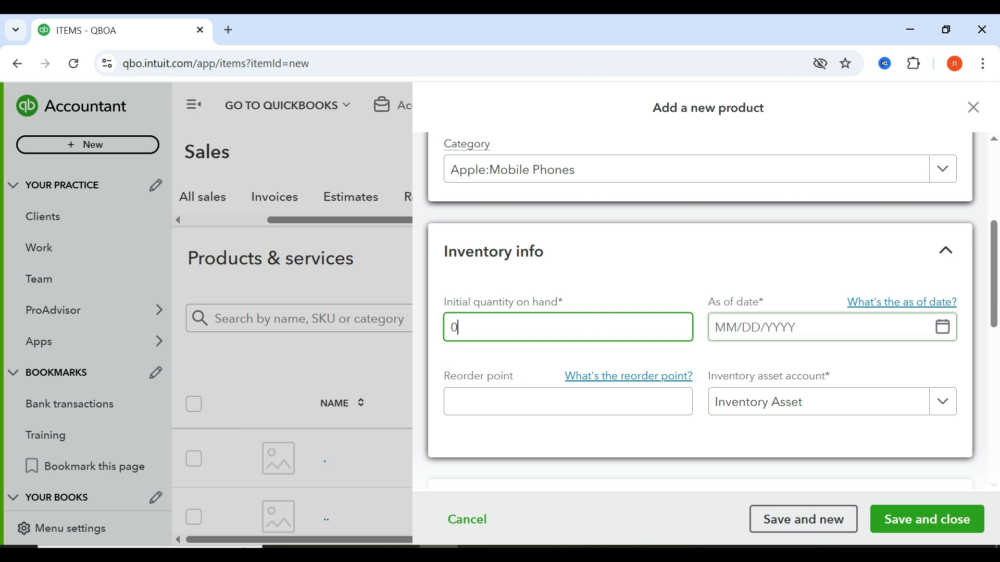
left_click(822, 327)
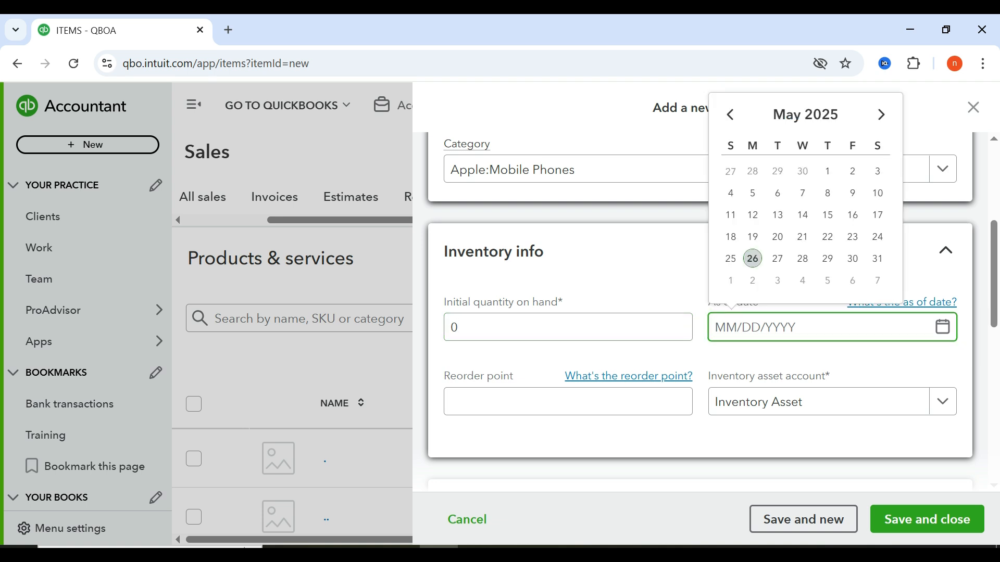
left_click(754, 259)
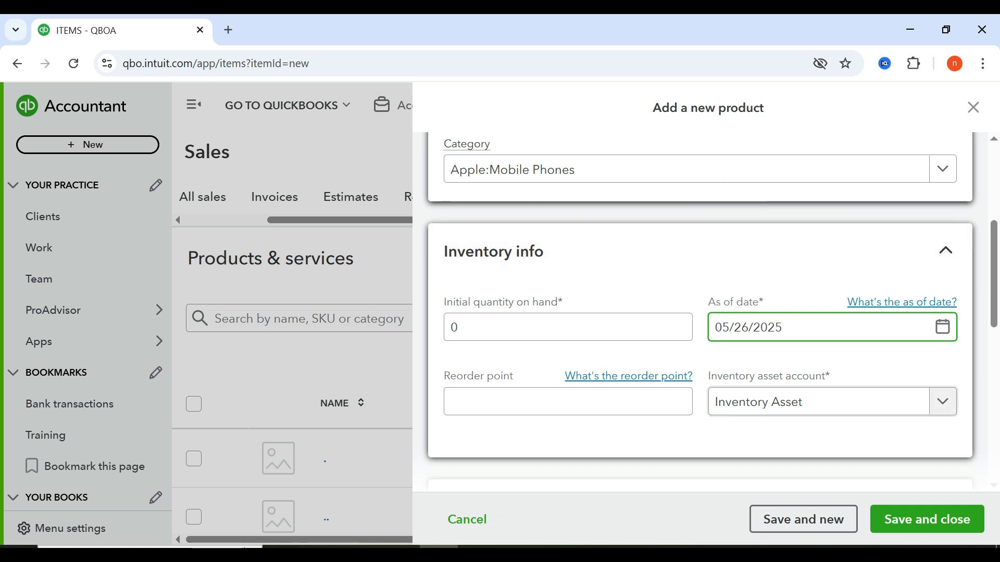
Set the reorder point to 5 and choose Inventory Asset as the inventory asset account
left_click(568, 402)
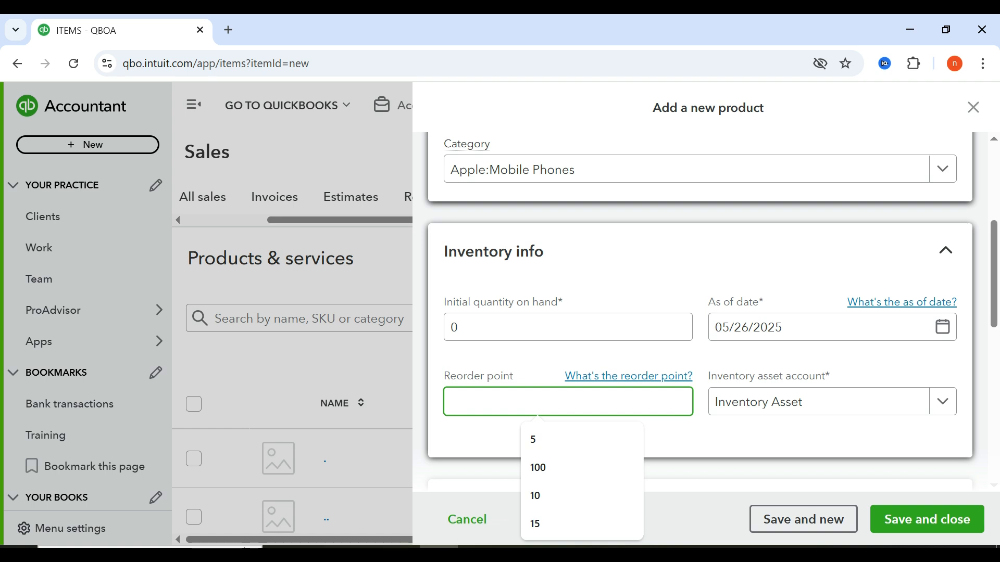
type("5")
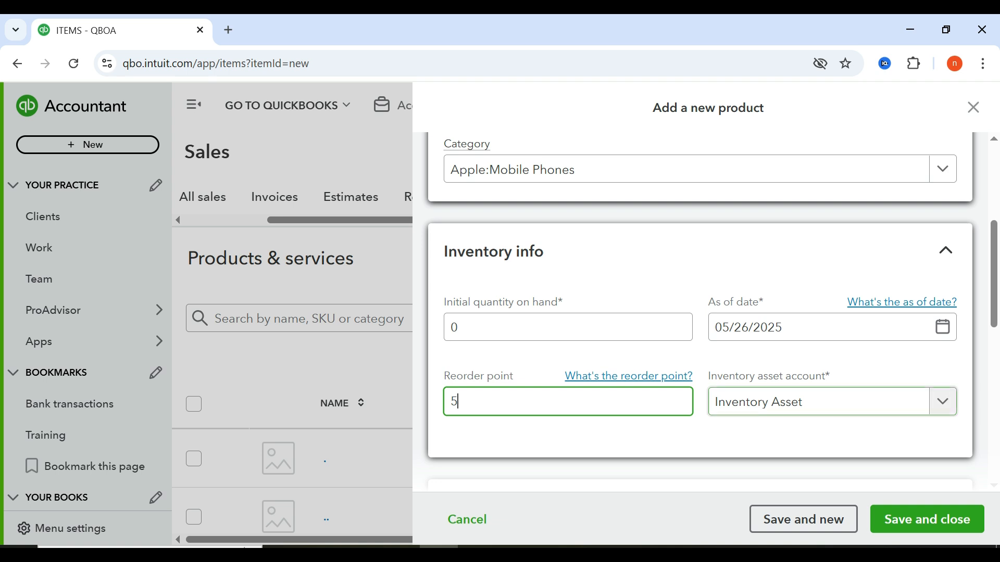
key("Tab")
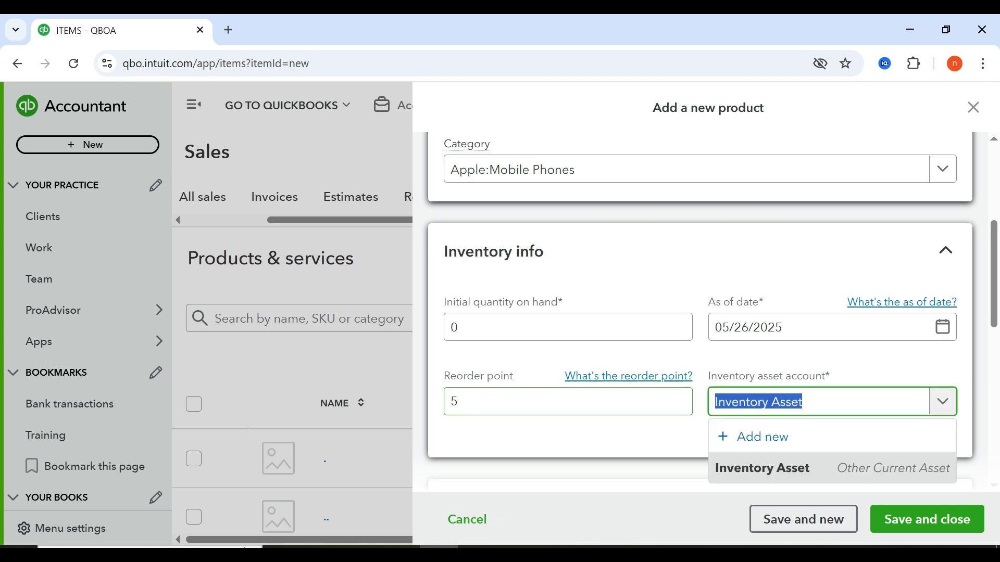
left_click(832, 468)
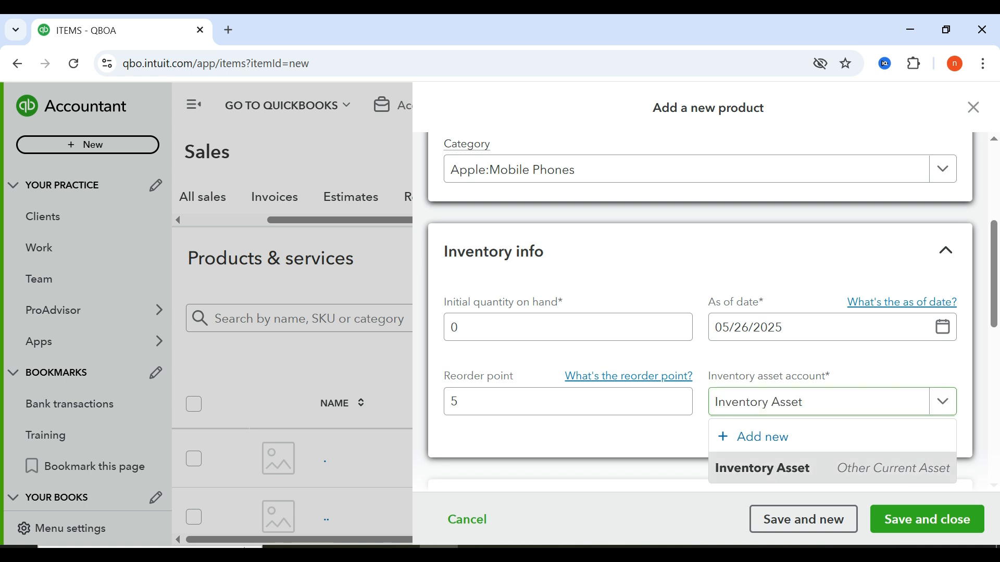
Enter Iphone 16 as the sales description of the product
scroll(710, 308, "down", 3)
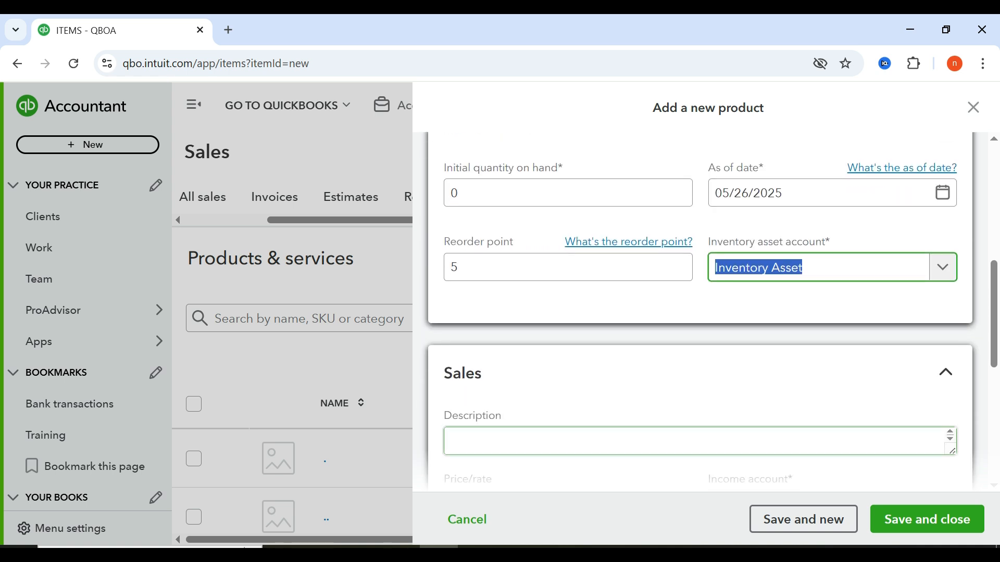
scroll(710, 313, "down", 3)
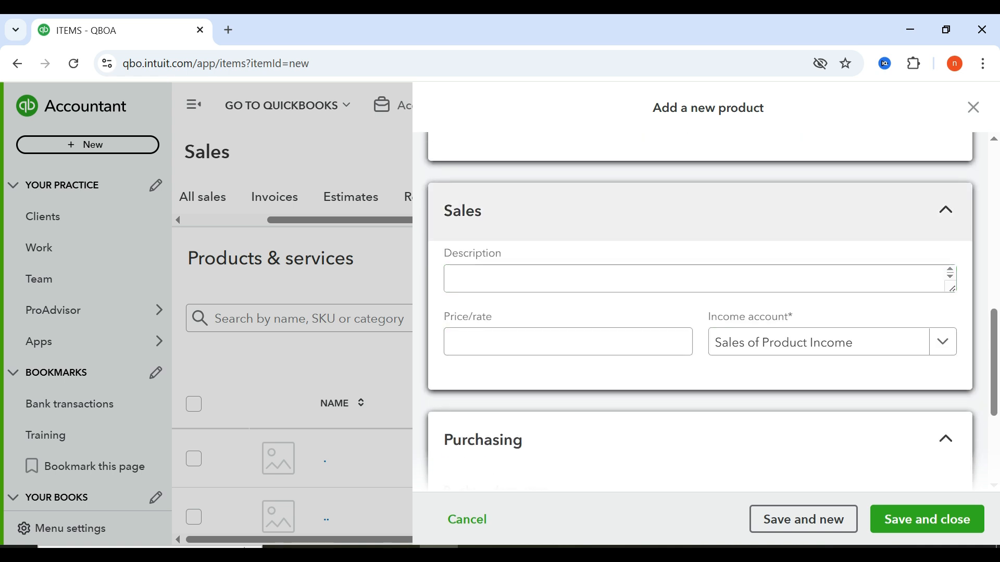
left_click(693, 278)
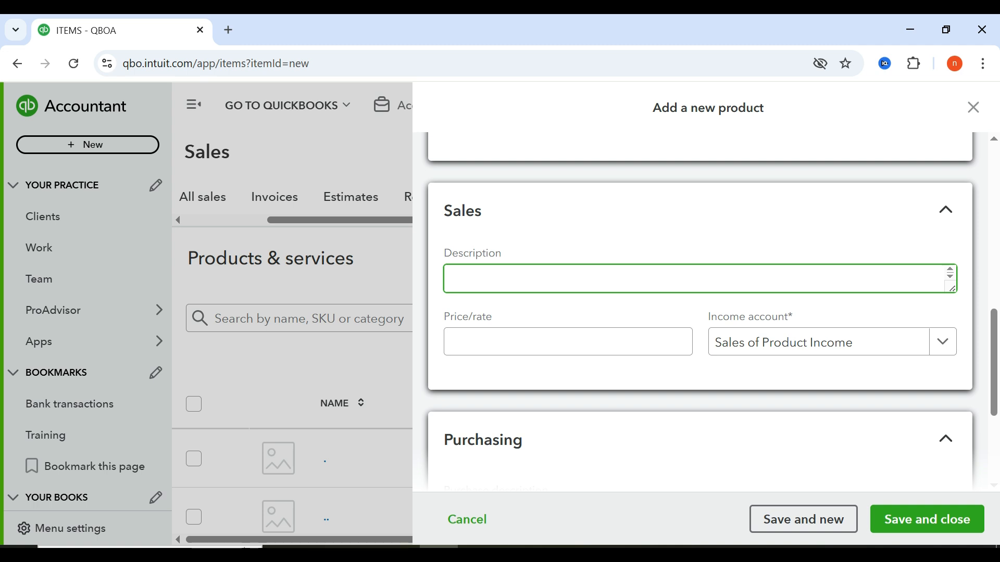
type("Iphone 16")
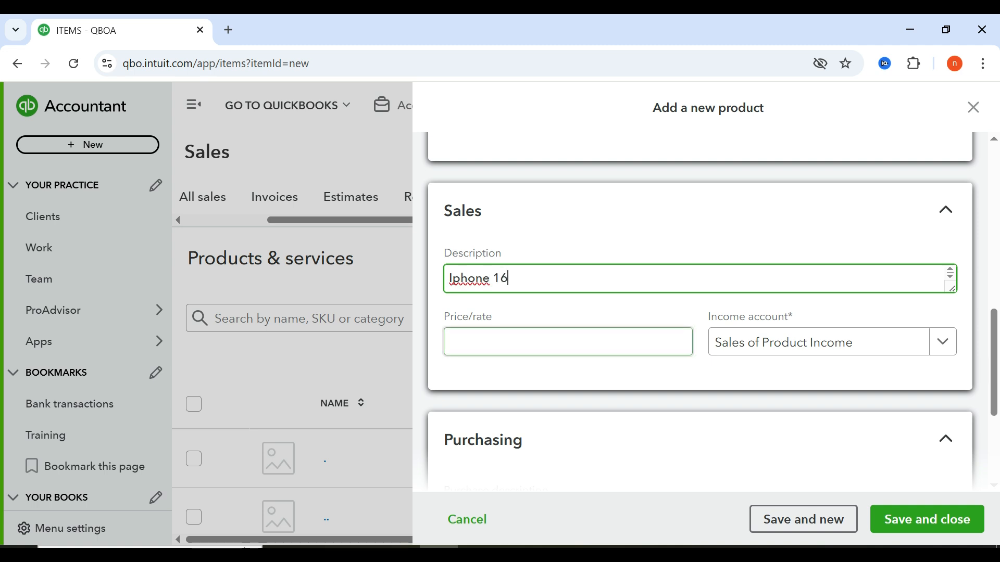
Set the sales price to 1000 and the income account to Sale of Apple Products
left_click(568, 342)
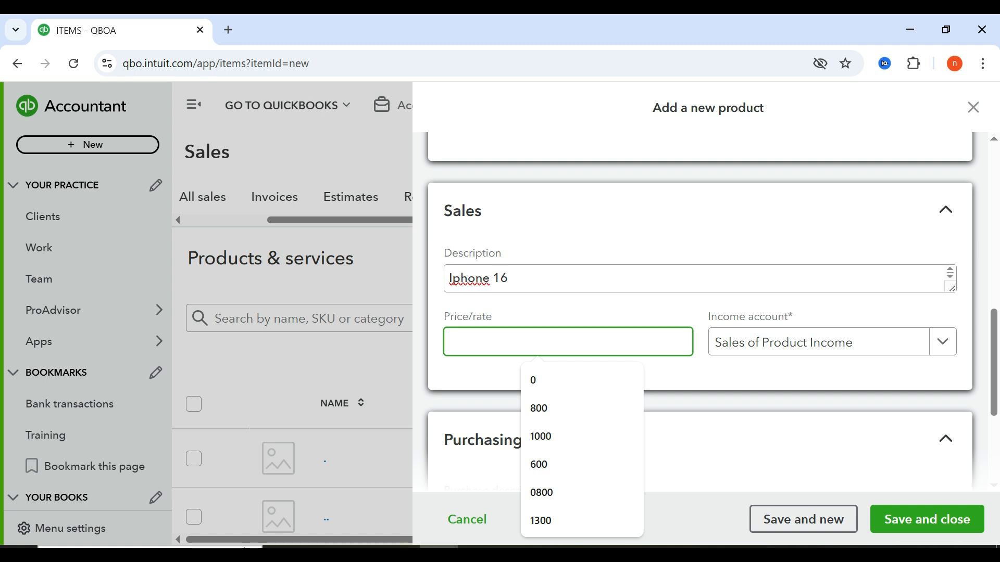
type("1000")
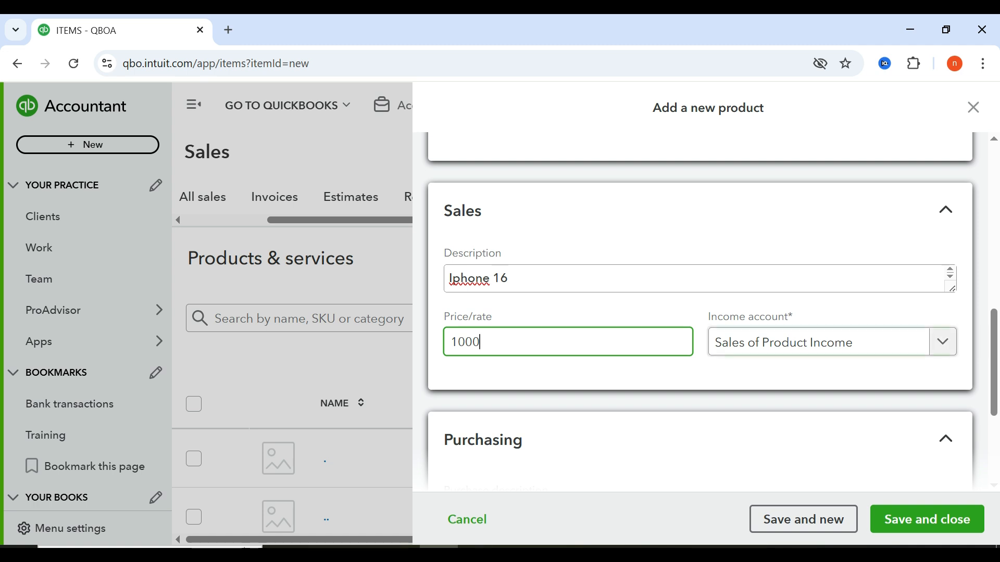
key("Tab")
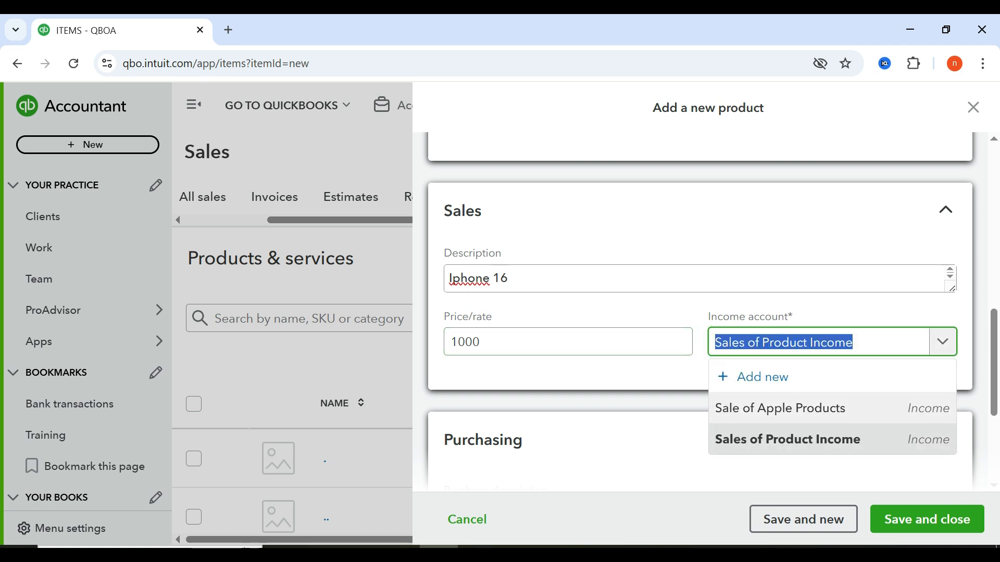
left_click(780, 408)
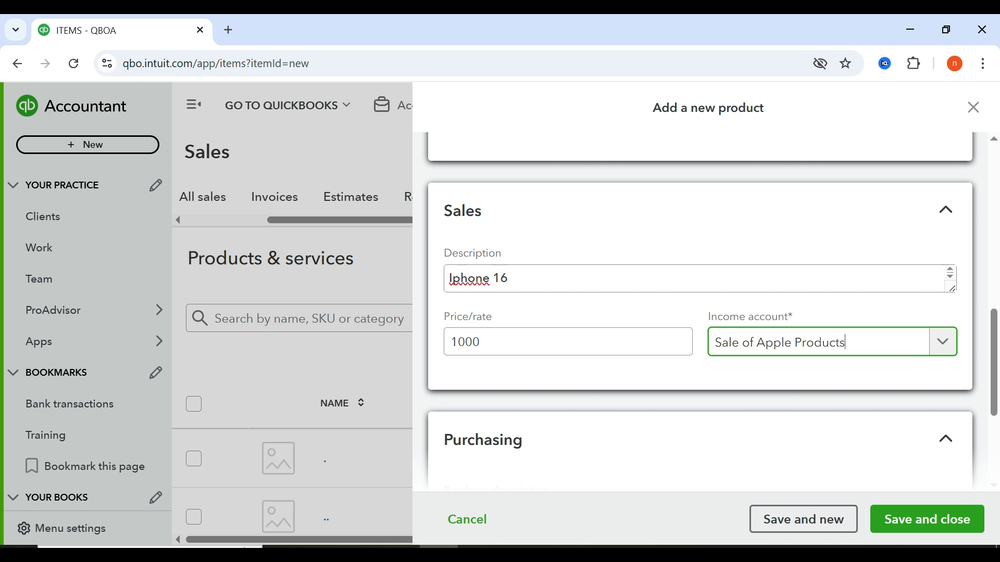
Set the purchase cost to 800 with Apple Inc as preferred vendor, and save and close the product
scroll(700, 313, "down", 4)
left_click(568, 308)
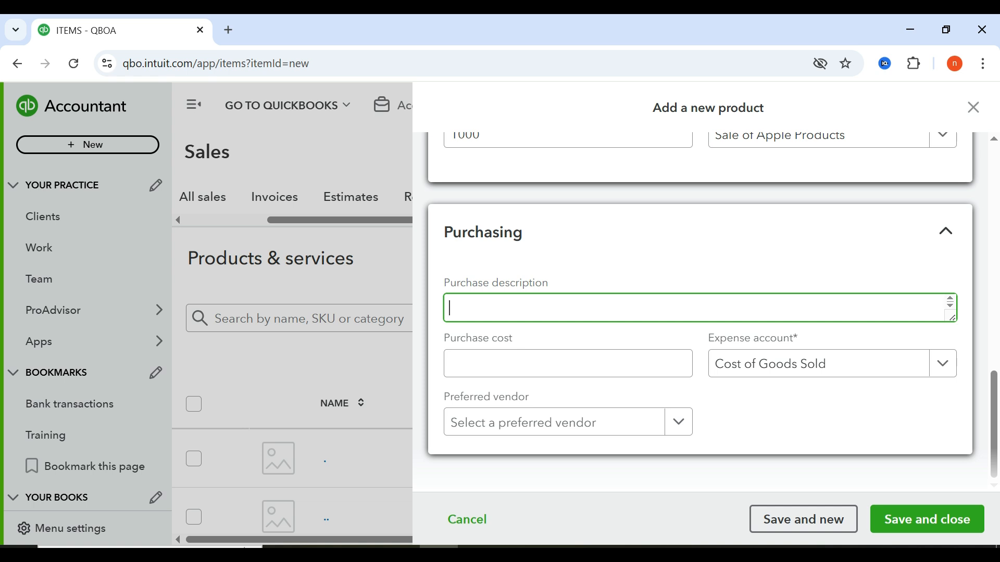
left_click(568, 364)
type("800")
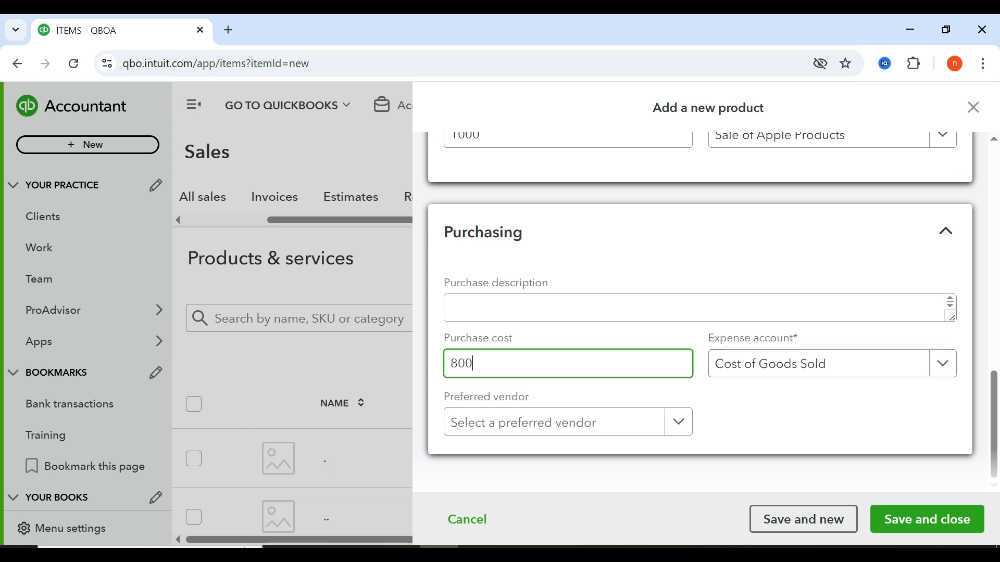
left_click(678, 422)
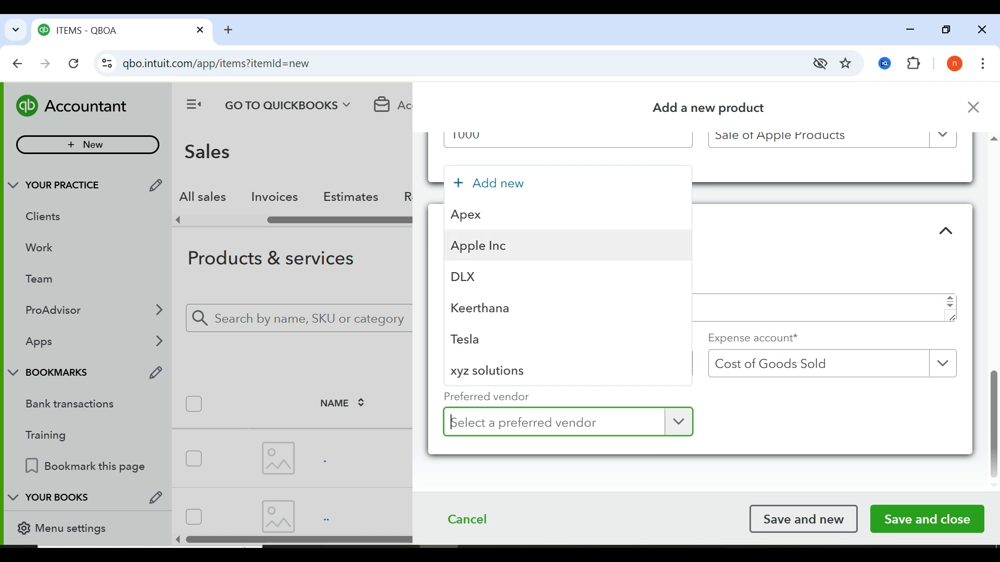
left_click(480, 247)
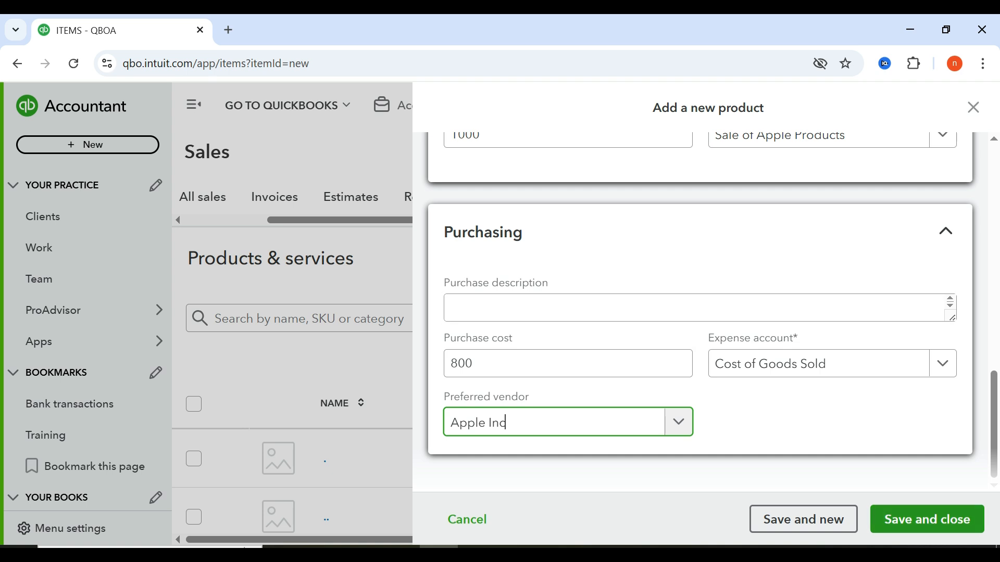
left_click(927, 519)
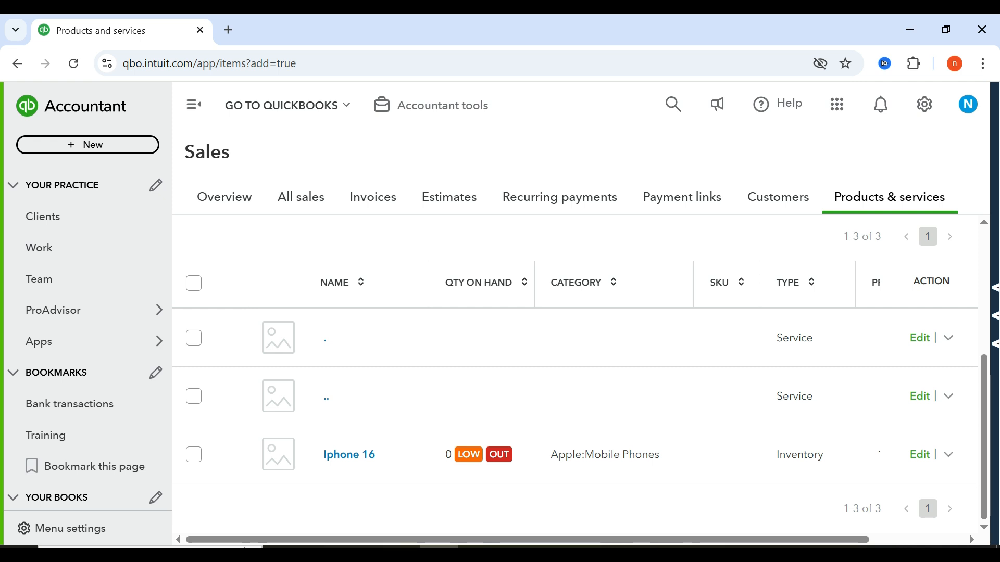
Review the saved Iphone 16 row in the product list, including its price and cost columns
scroll(573, 385, "right", 4)
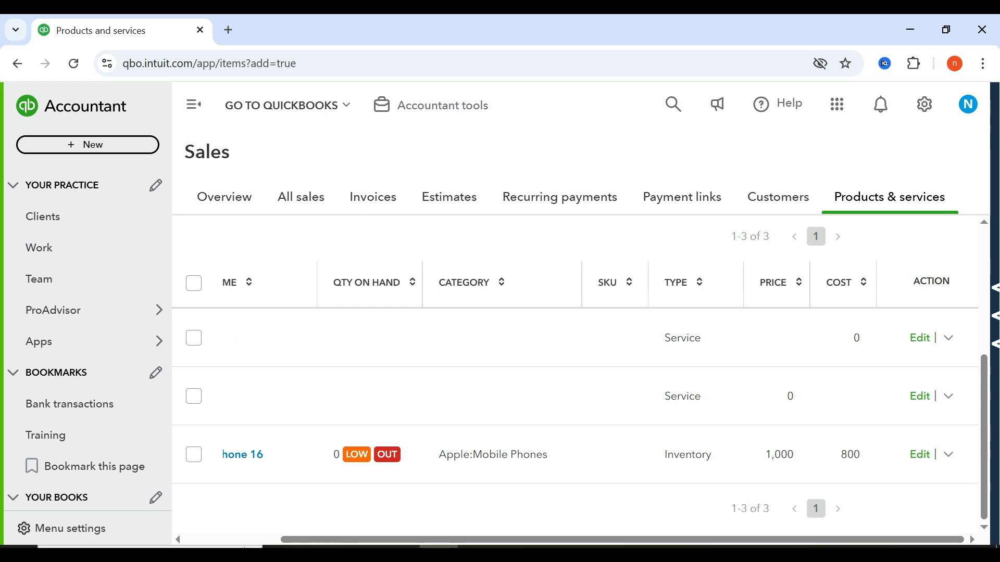
scroll(573, 385, "left", 3)
scroll(573, 385, "up", 5)
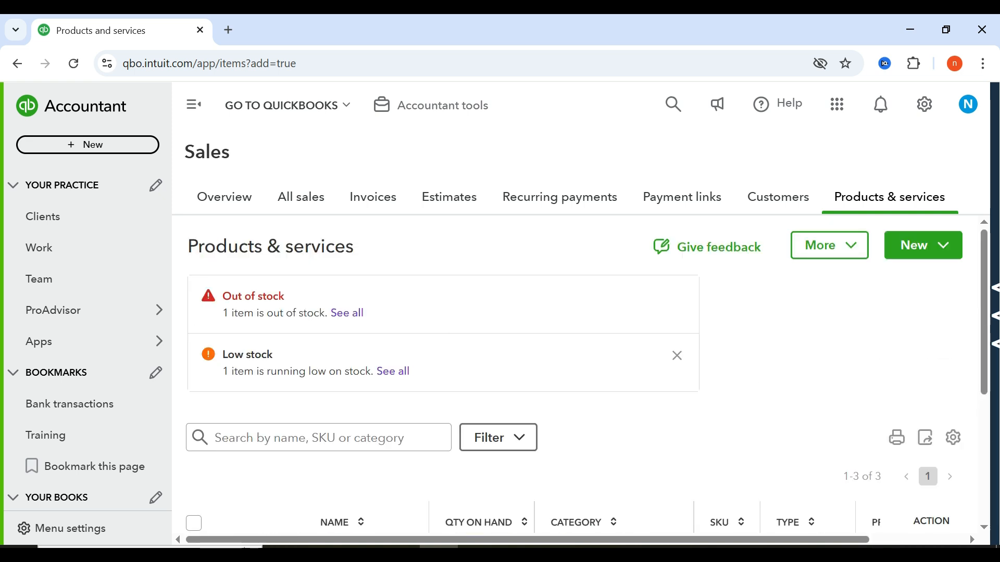